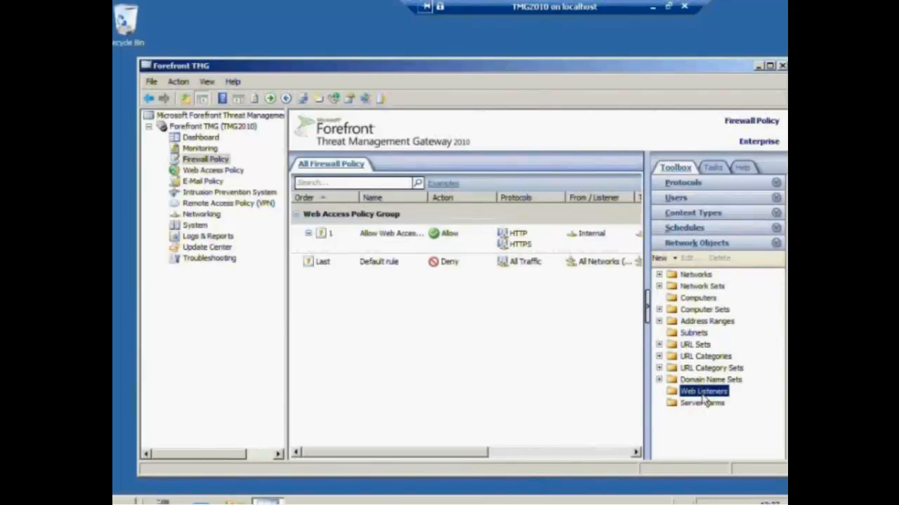
Create a web listener named Webmail that requires SSL and listens on the Internal network
right_click(704, 398)
click(723, 430)
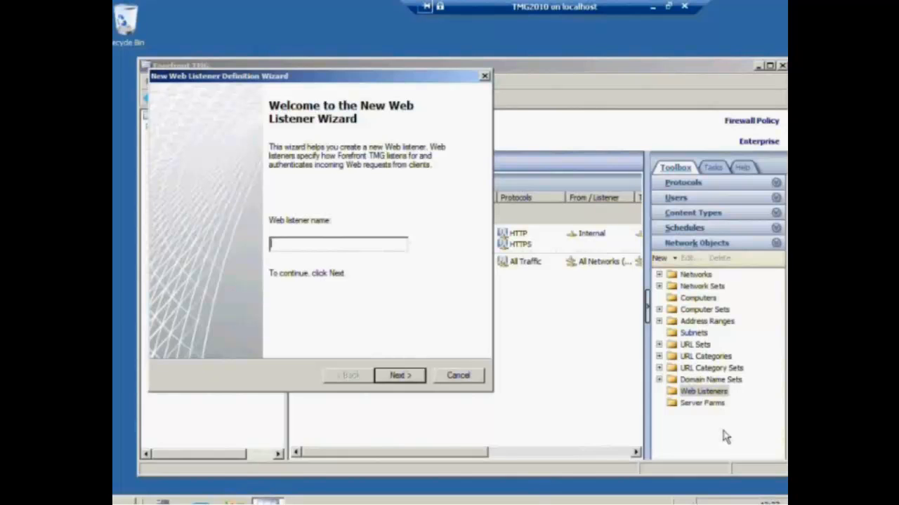
text(Webmail)
key(Return)
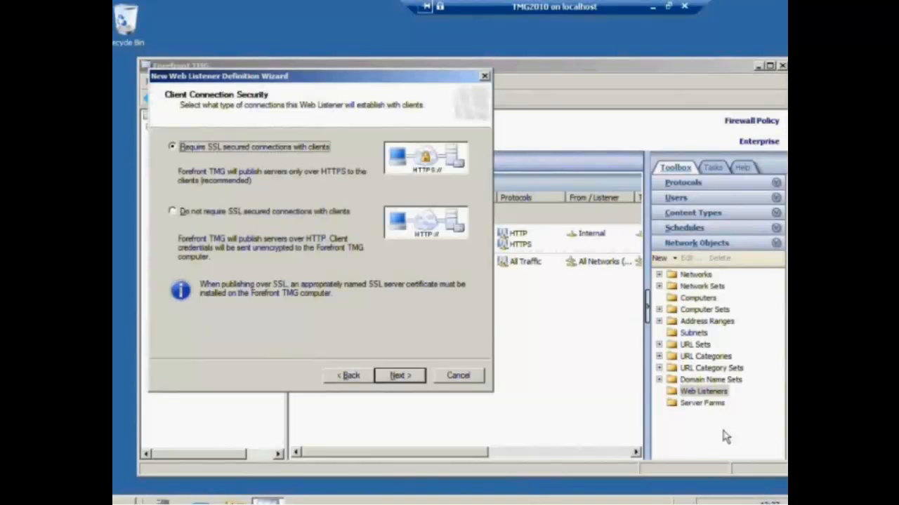
key(Return)
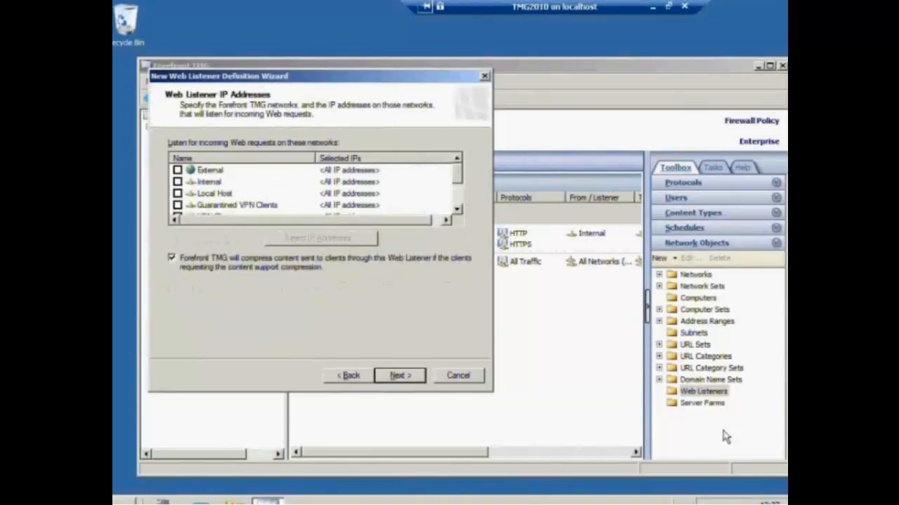
click(178, 182)
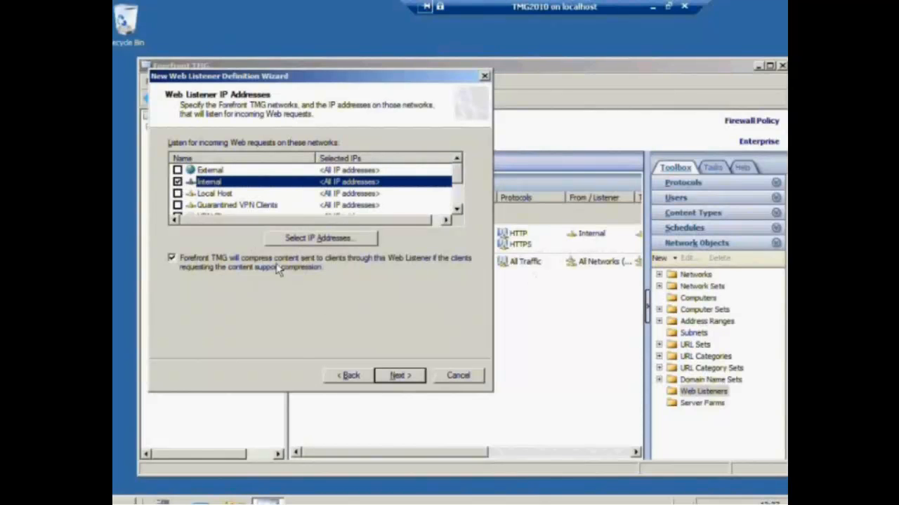
click(401, 376)
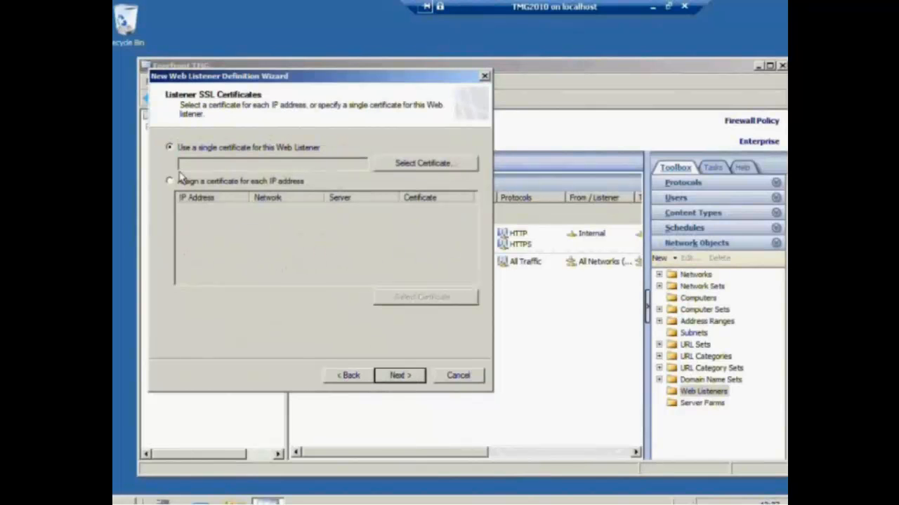
Assign the webmail.inframan.nl certificate and choose HTML Form Authentication for clients
click(395, 167)
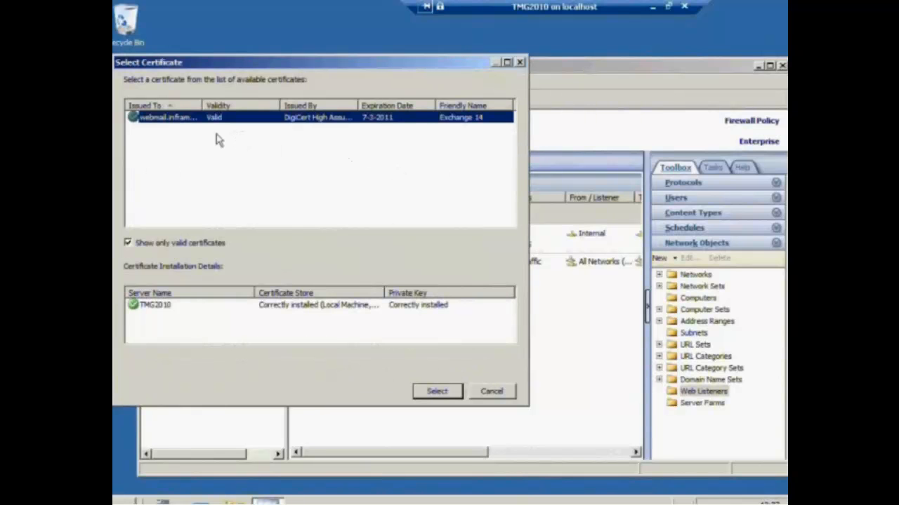
click(453, 395)
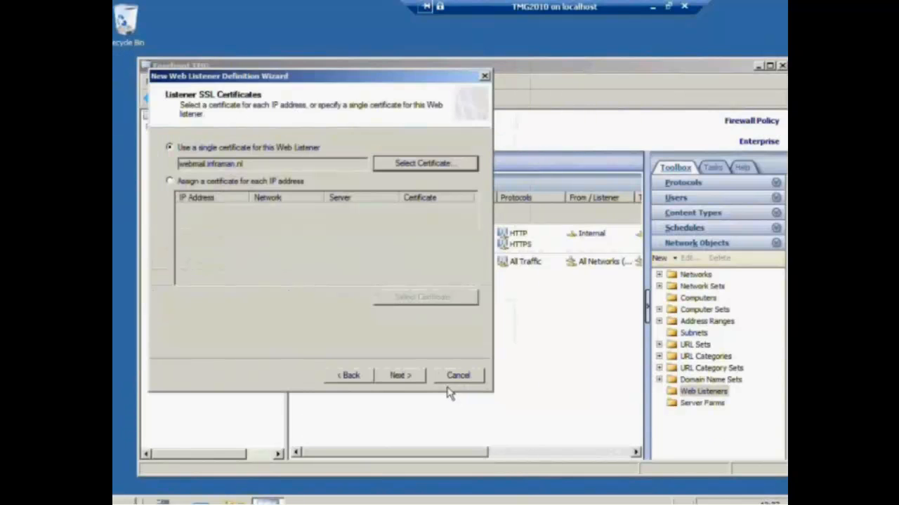
click(407, 379)
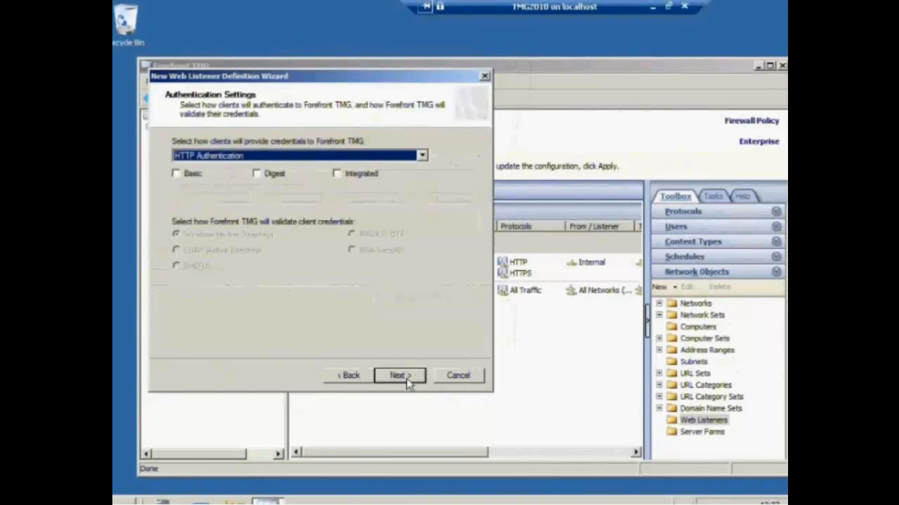
click(279, 157)
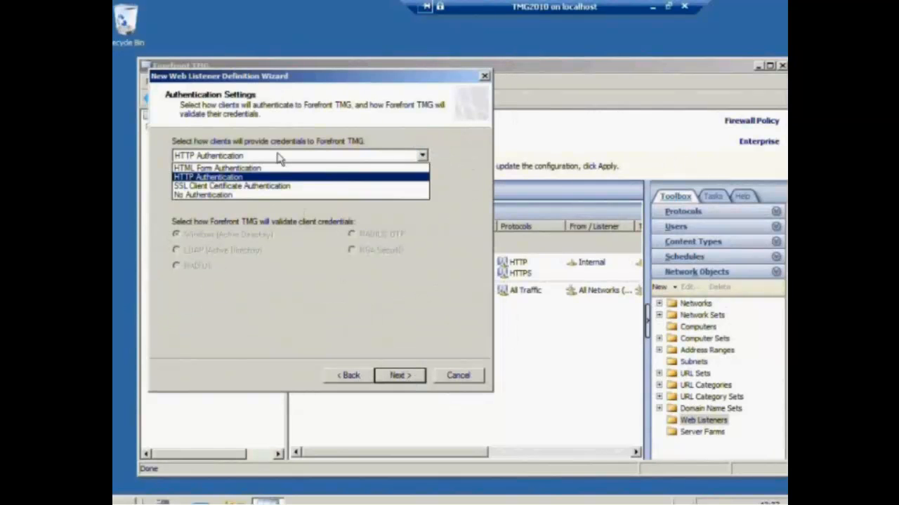
click(256, 168)
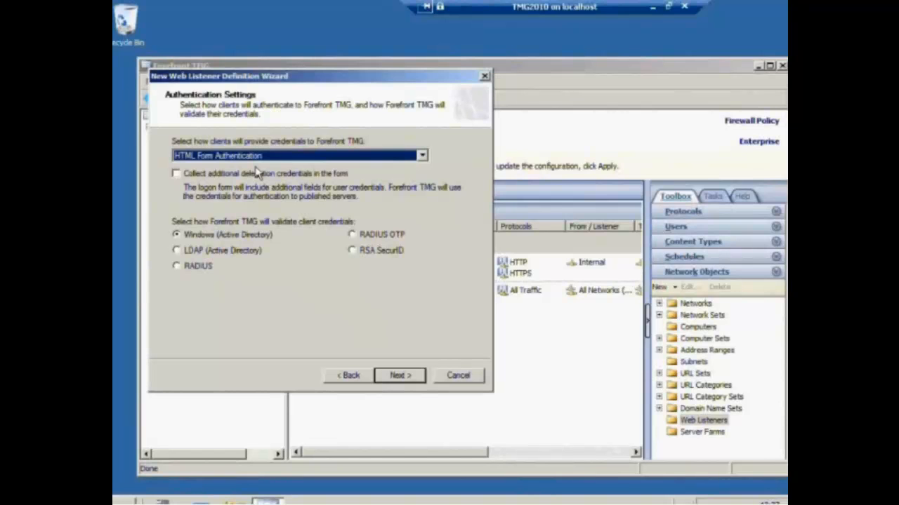
Enable single sign-on for the inframa.nl domain and finish the Webmail listener
click(400, 377)
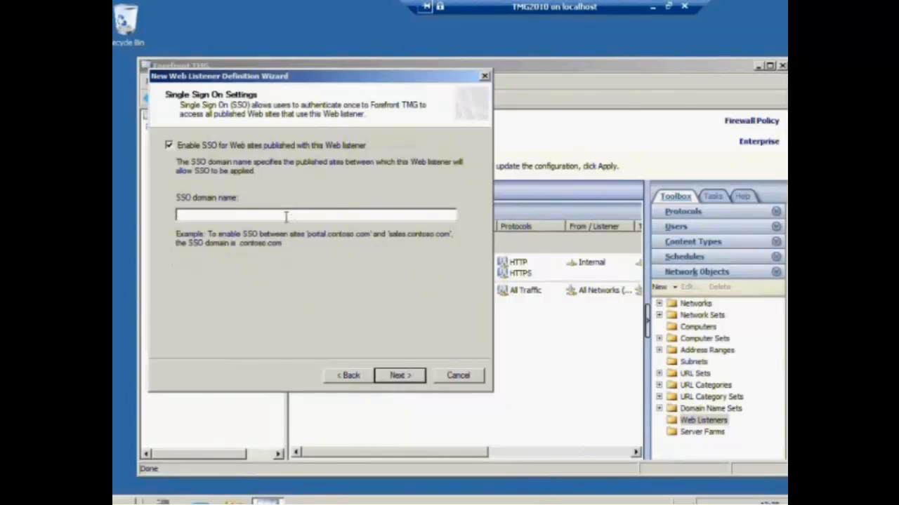
text(inframa.nl)
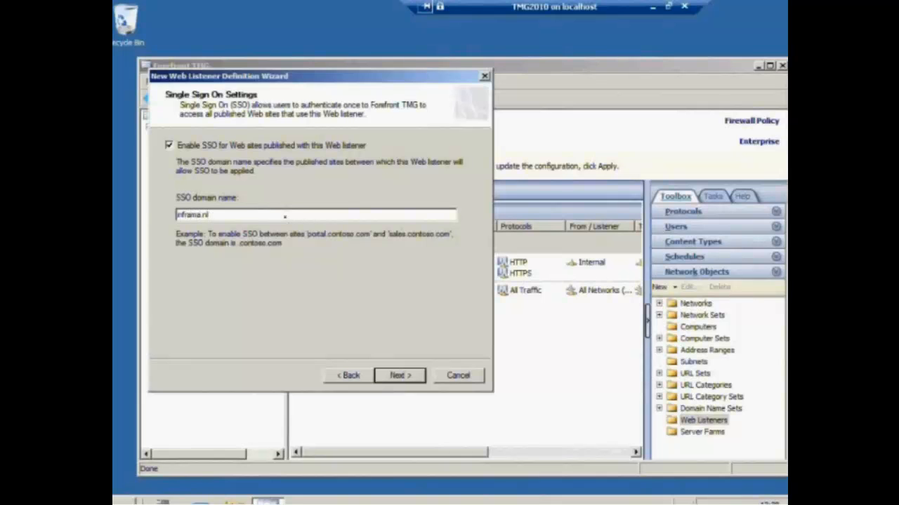
click(414, 376)
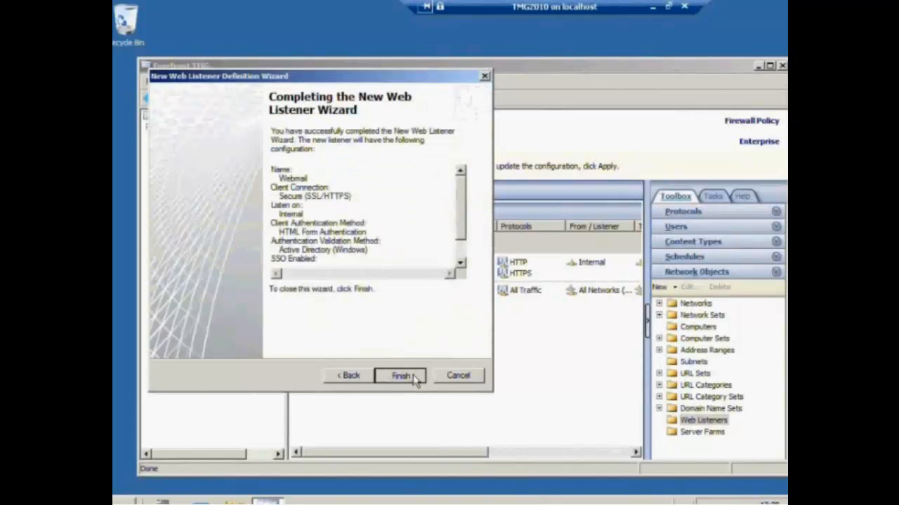
click(415, 376)
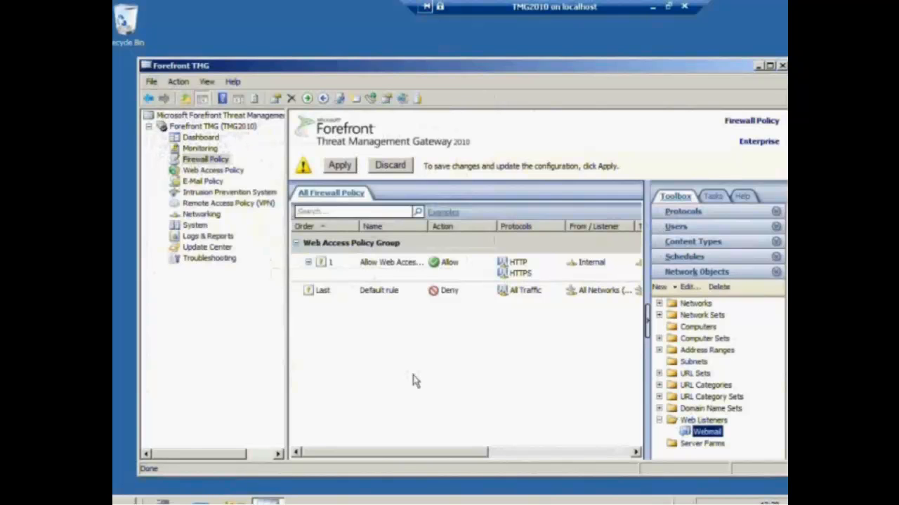
Apply the pending configuration changes and show the firewall policy tasks
click(343, 169)
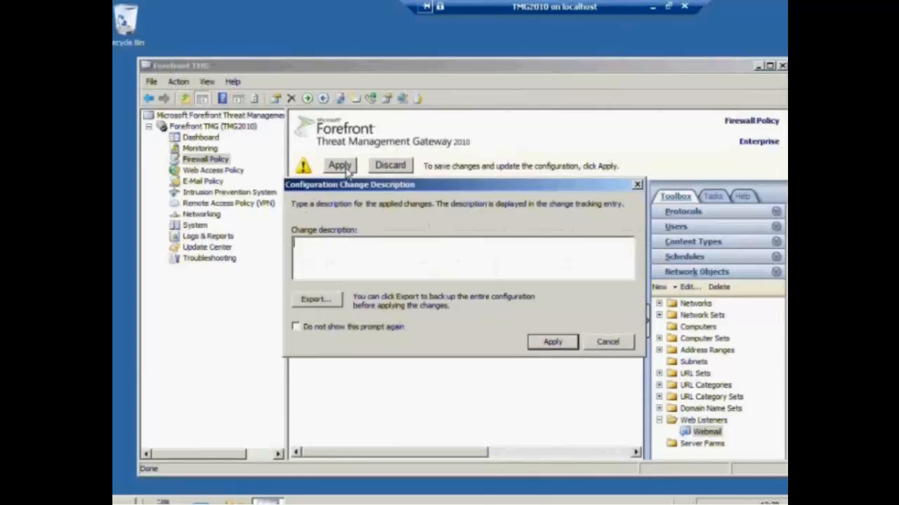
click(553, 342)
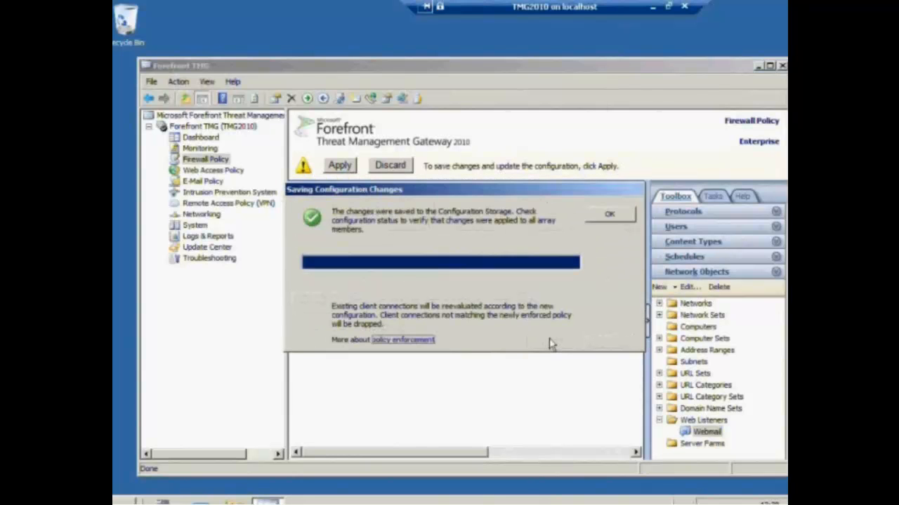
click(607, 215)
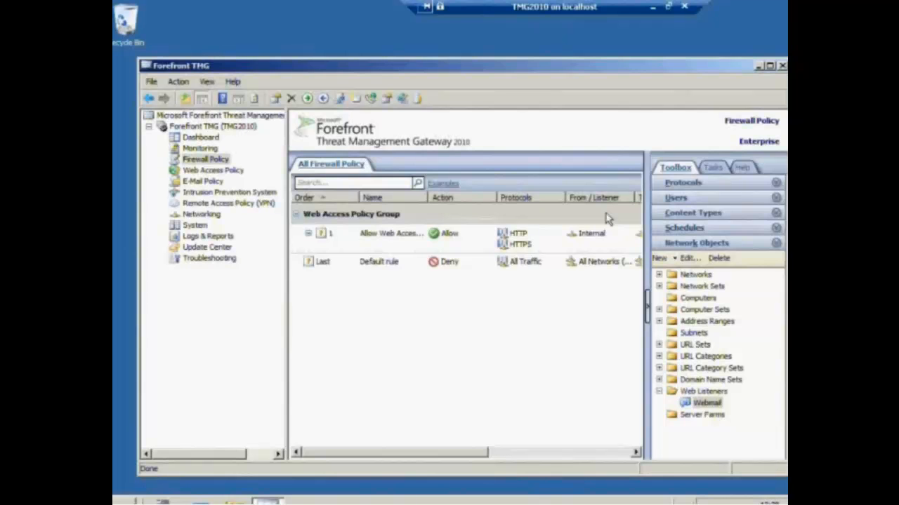
click(713, 170)
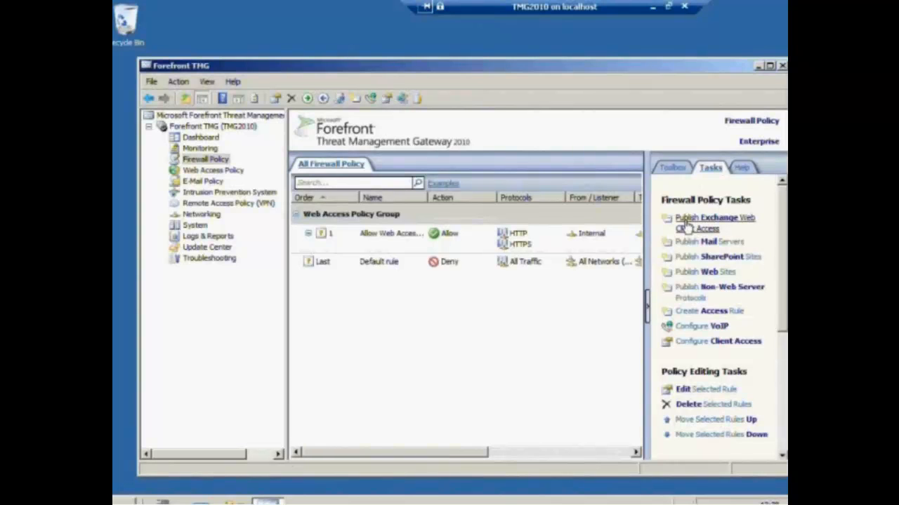
Start an Exchange web client access rule named OWA, publishing a single site over SSL
click(687, 223)
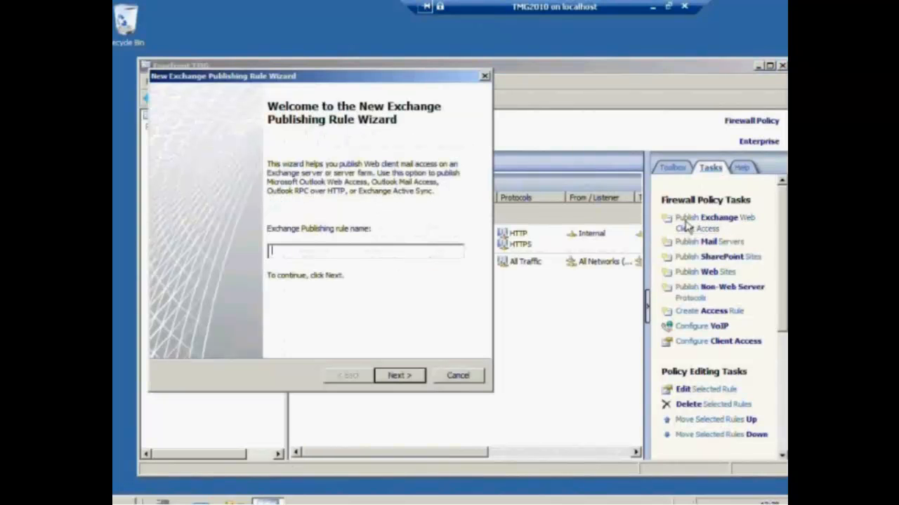
click(426, 253)
text(OWA)
key(Return)
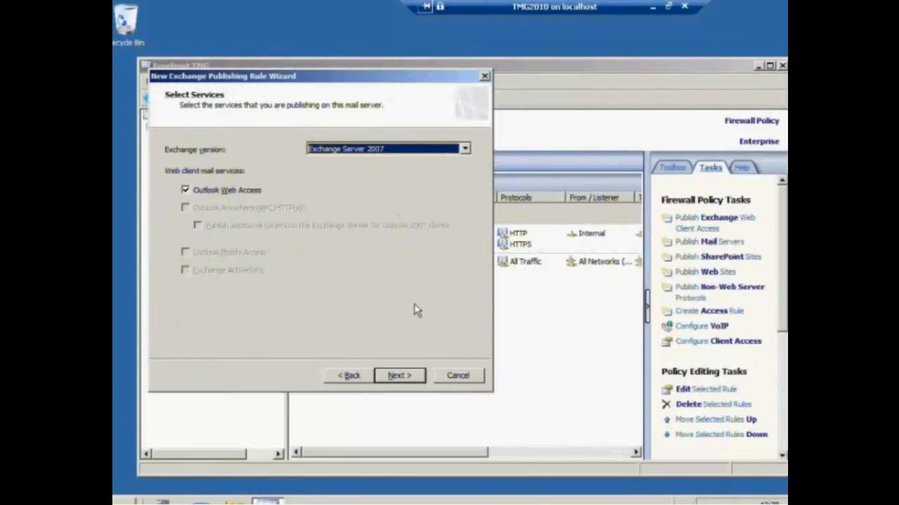
click(413, 380)
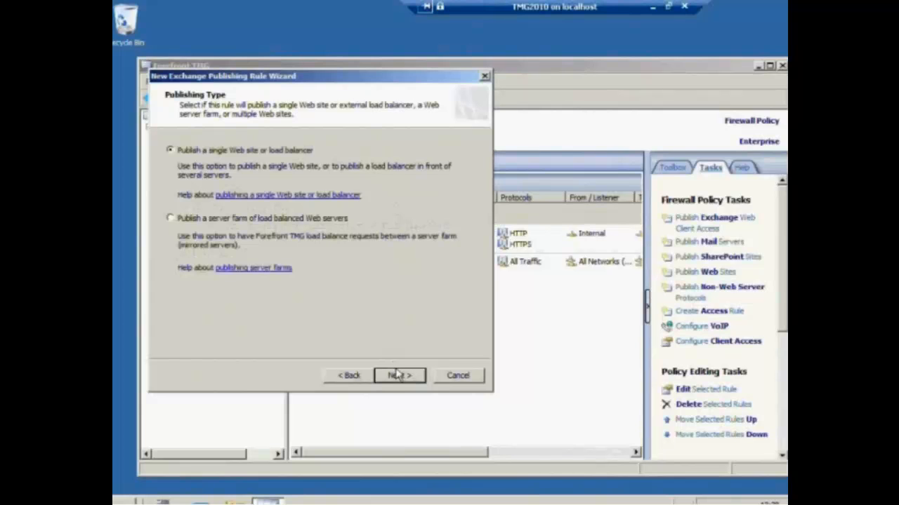
click(397, 376)
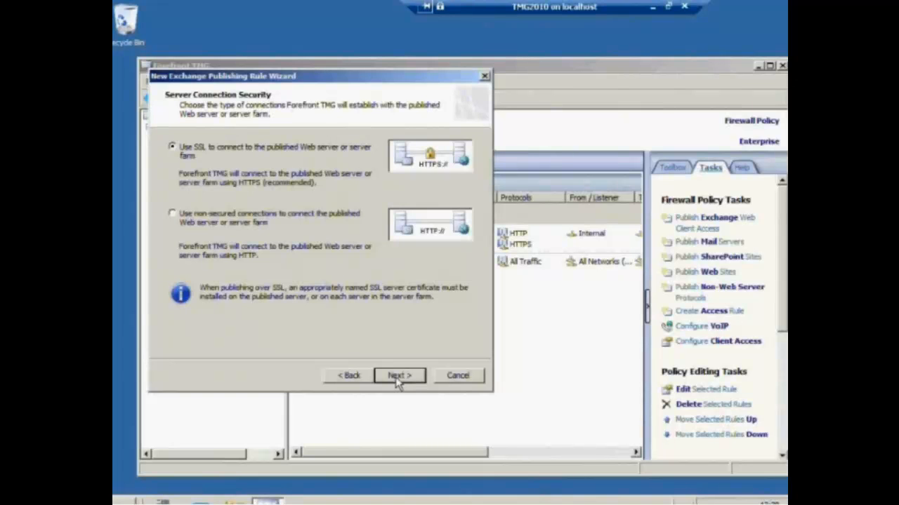
click(397, 376)
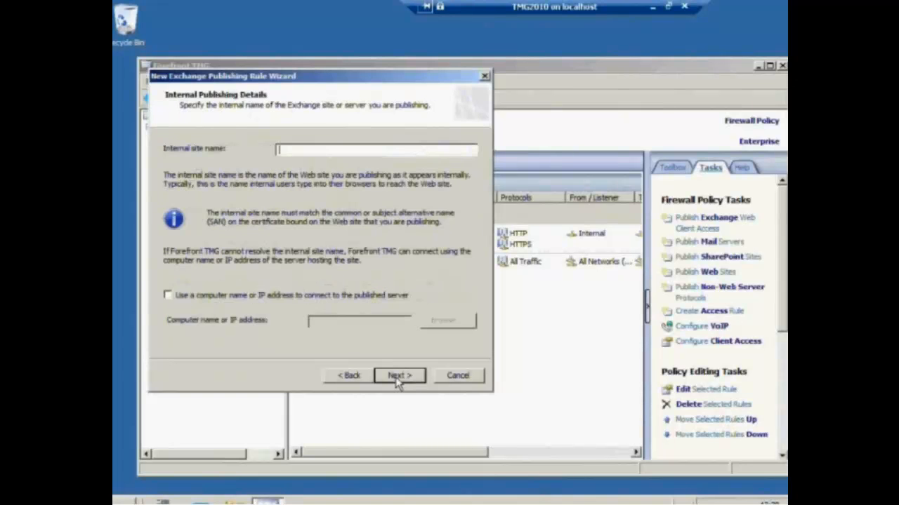
Set internal site webmail.inframan.nl at IP 10.0.0.205 and enter the public name
text(webmail.inframan.nl)
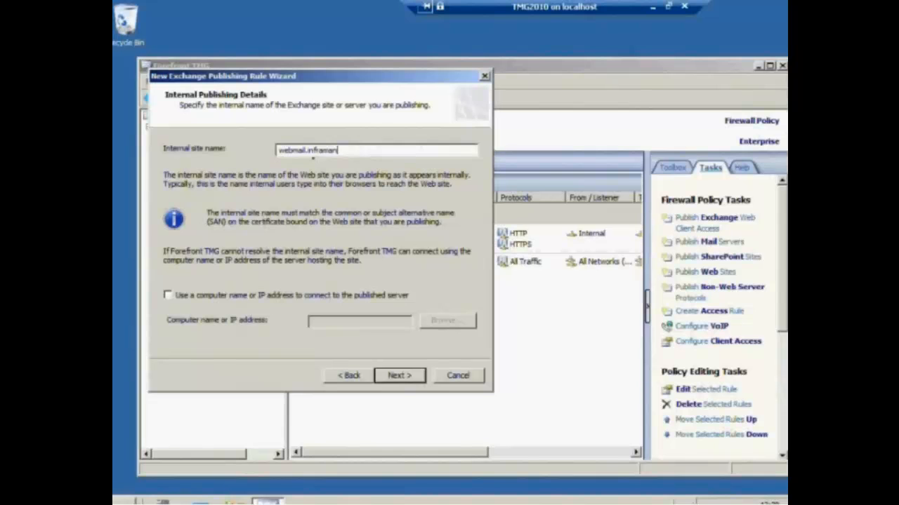
click(187, 297)
click(325, 323)
text(10)
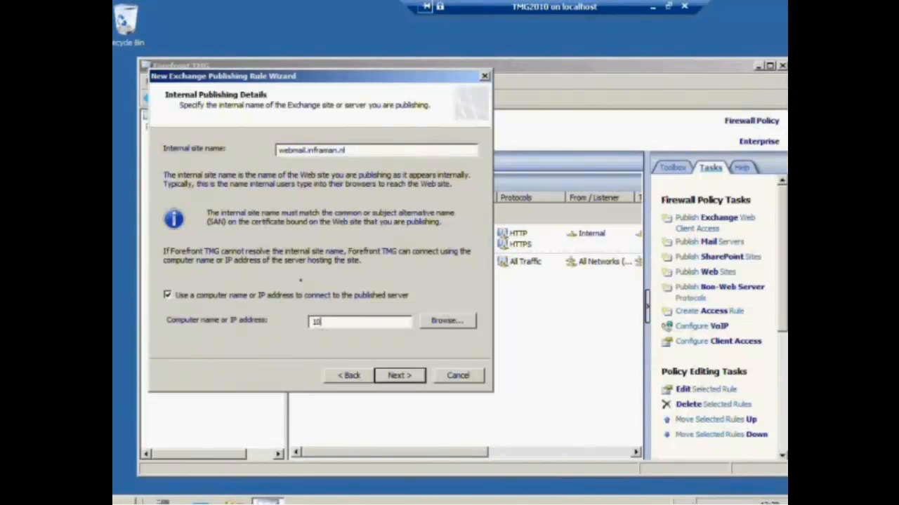
text(.0.0.5)
key(BackSpace)
text(205)
click(410, 377)
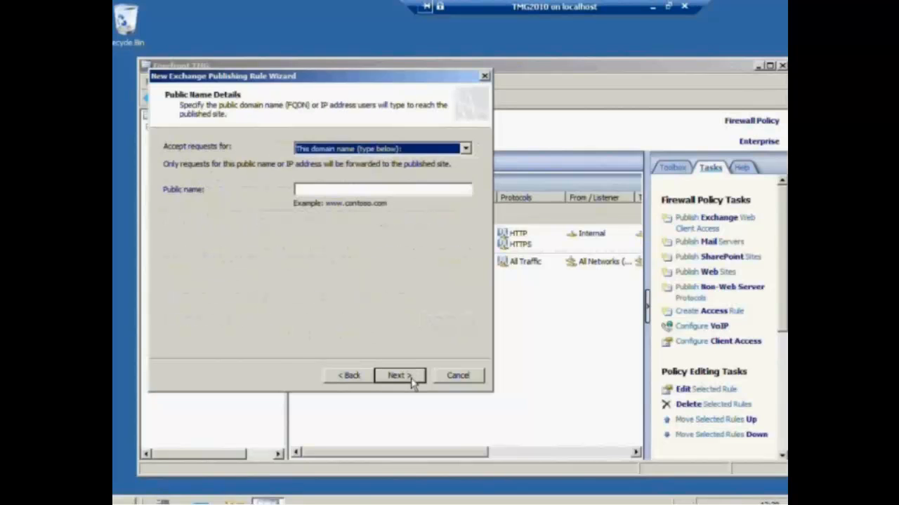
click(359, 190)
text(webmail.inframa.n.nl)
click(400, 377)
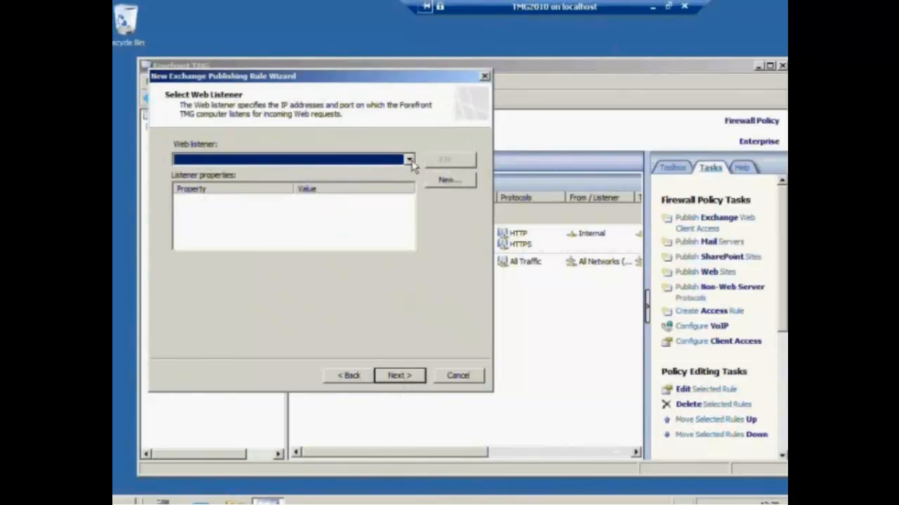
Use the Webmail listener with Basic authentication delegation and finish the OWA rule
click(410, 161)
click(388, 173)
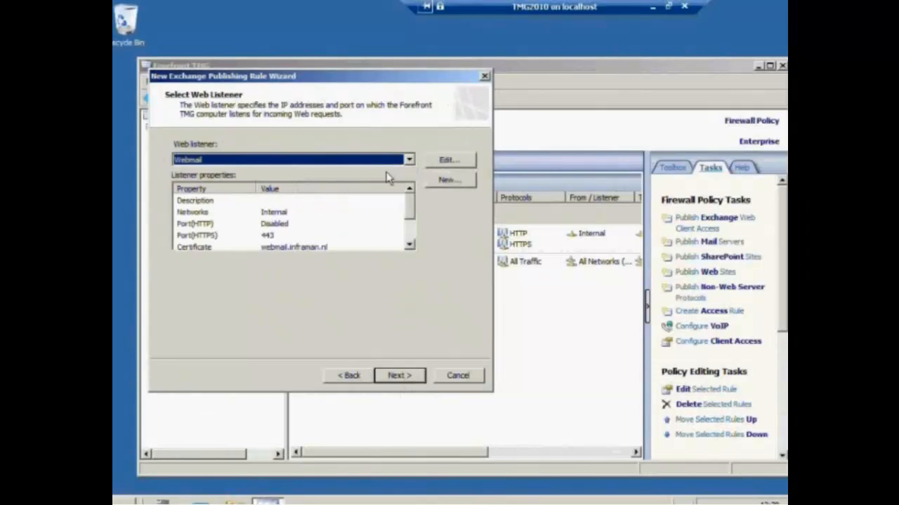
click(398, 377)
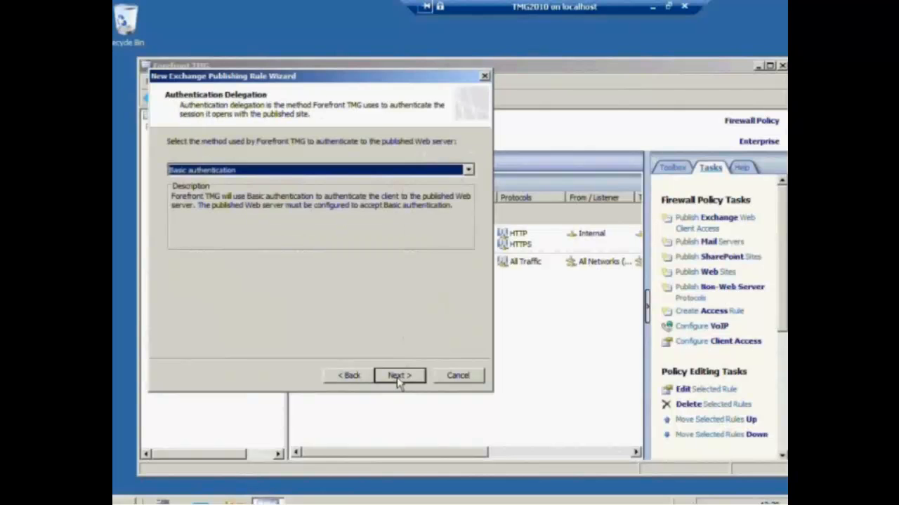
click(295, 173)
click(295, 173)
click(399, 376)
click(400, 376)
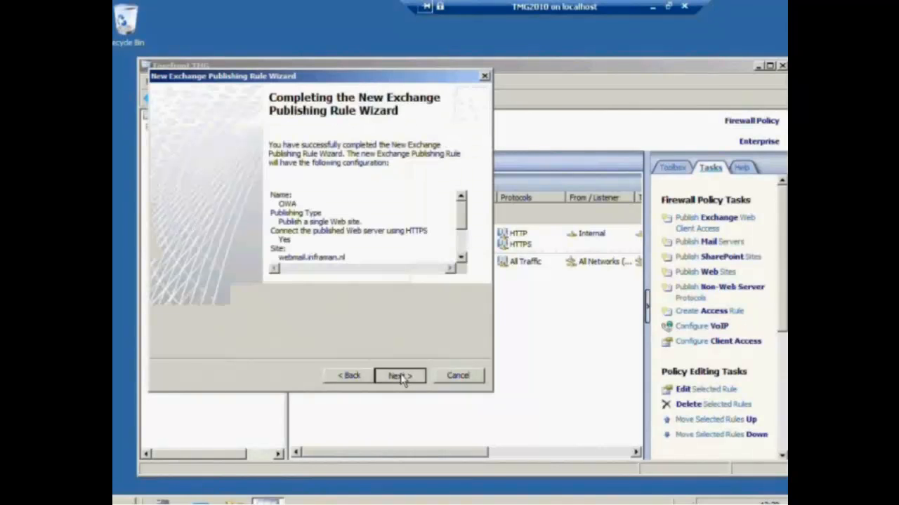
click(402, 378)
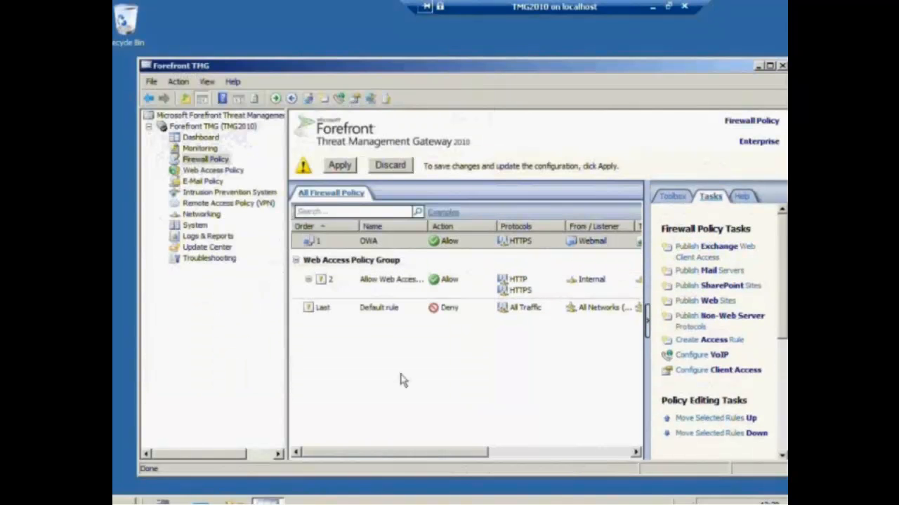
Apply the configuration changes and dismiss the confirmation
click(340, 165)
click(552, 342)
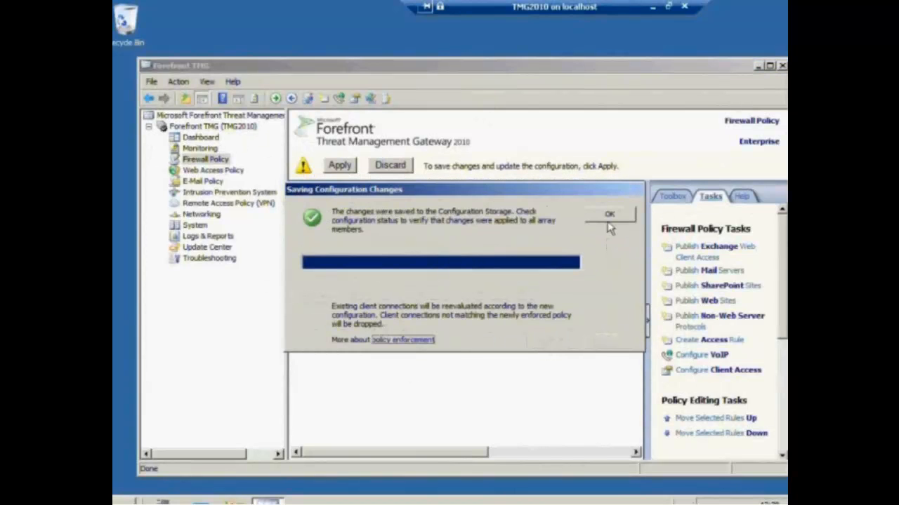
click(610, 214)
In the OWA rule's properties, forward requests as coming from the original client and apply
right_click(370, 239)
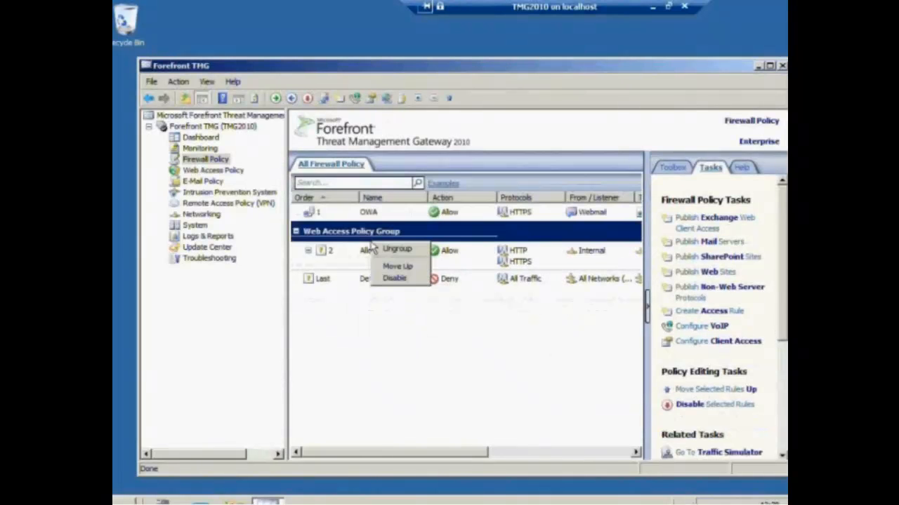
right_click(365, 216)
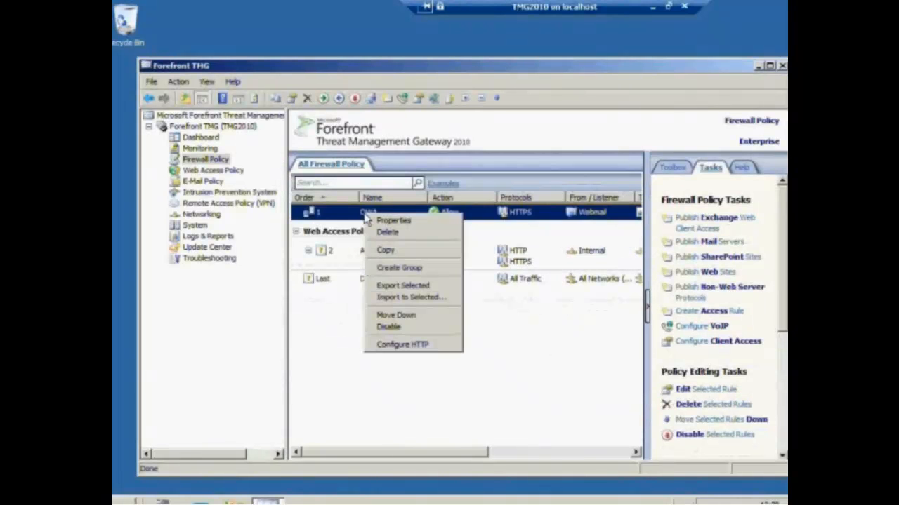
click(386, 220)
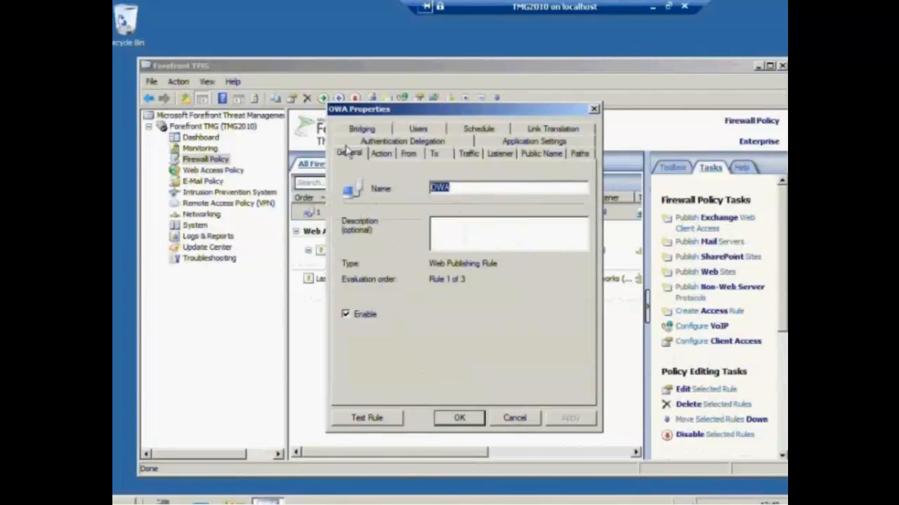
click(385, 157)
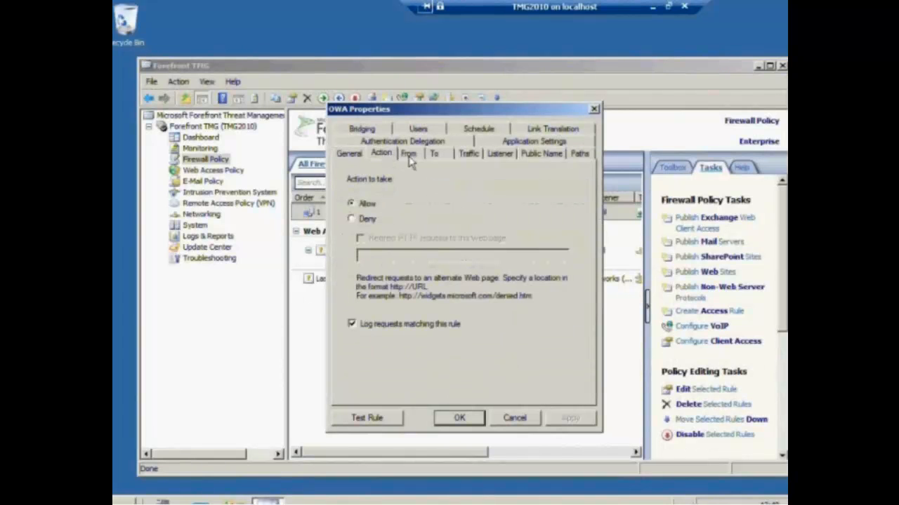
click(412, 159)
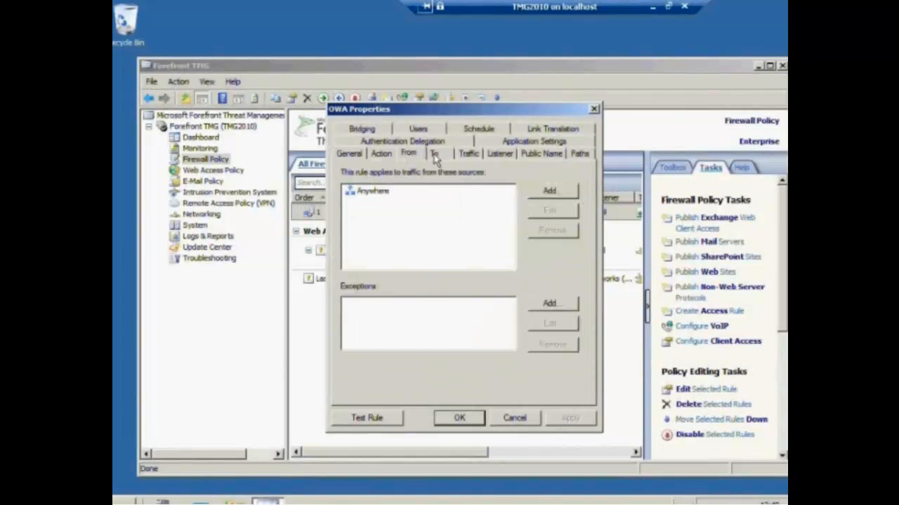
click(435, 155)
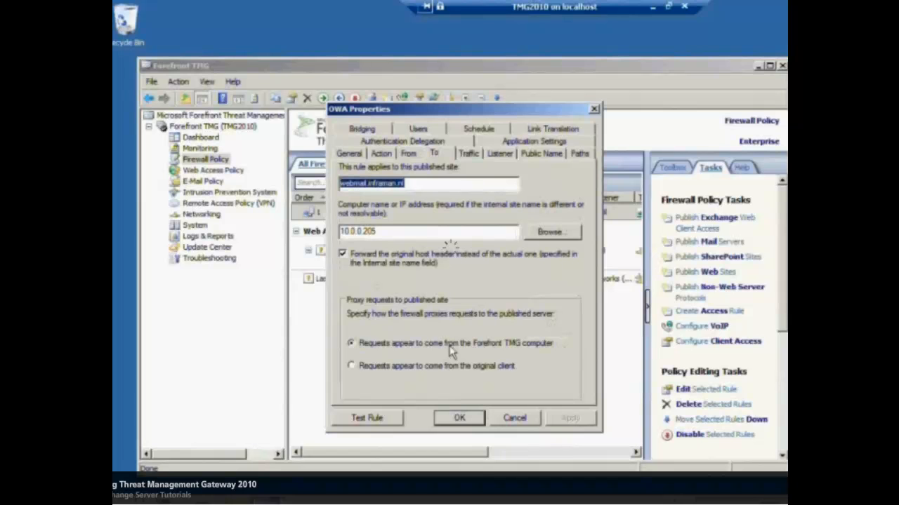
click(353, 366)
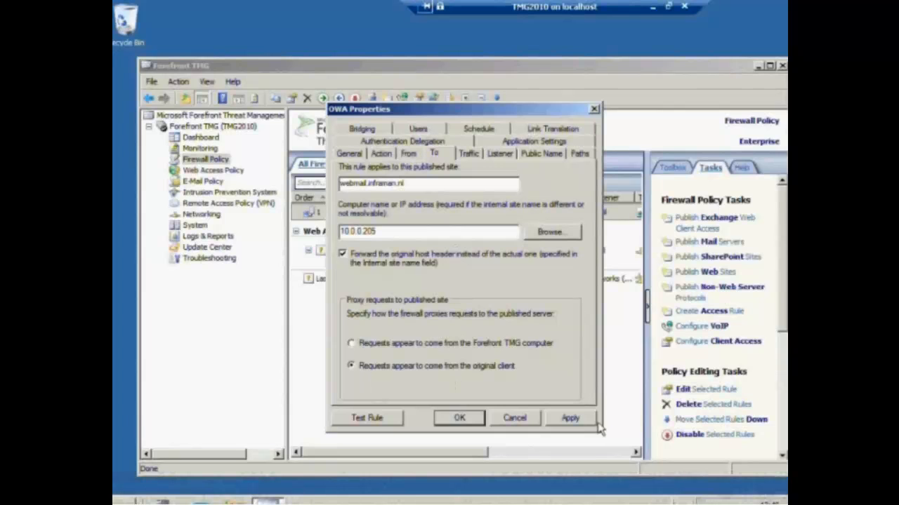
click(570, 419)
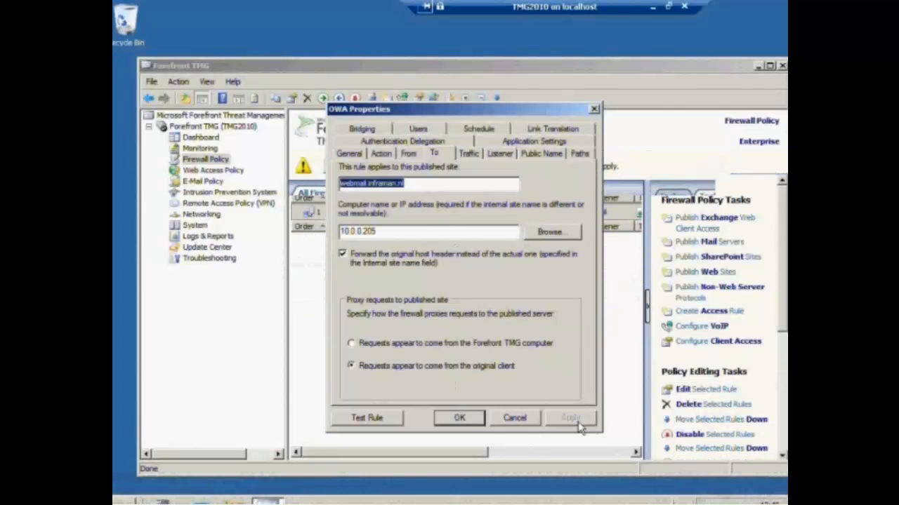
Review the protocol, listener and path settings, run the rule test, and close the properties
click(476, 157)
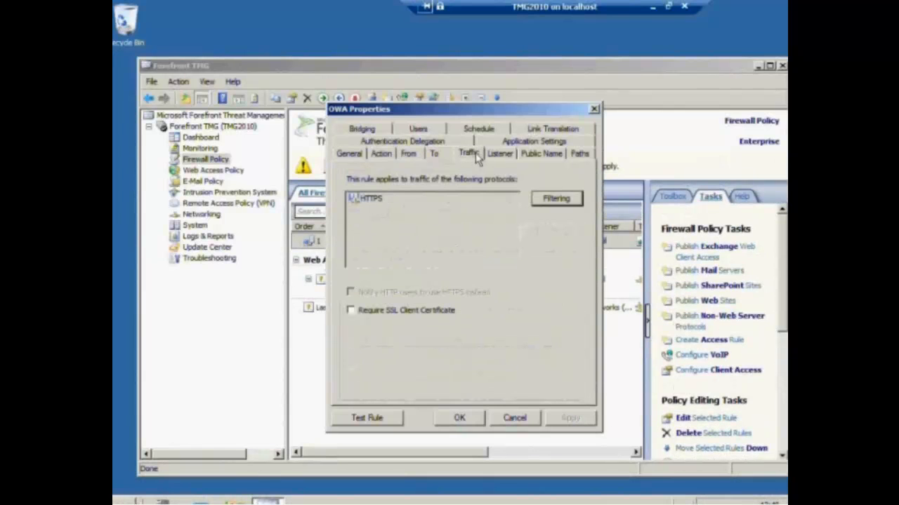
click(502, 156)
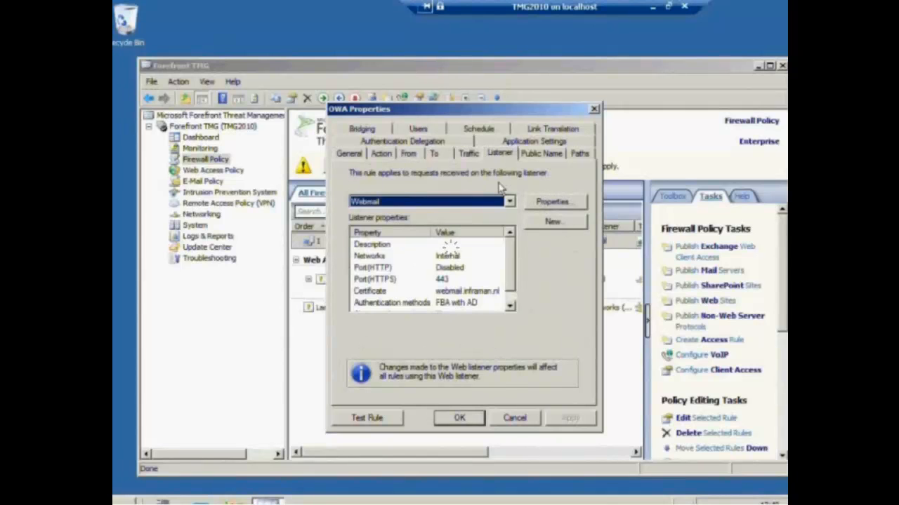
click(574, 156)
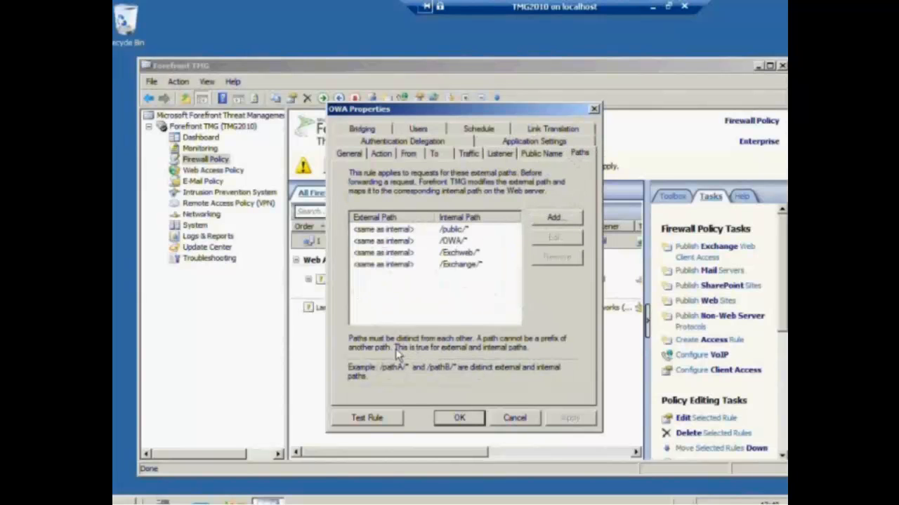
click(368, 418)
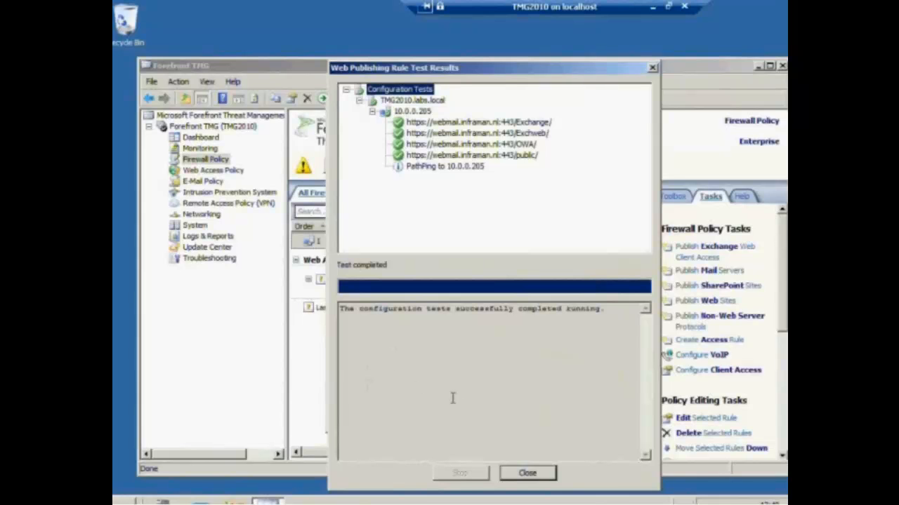
click(526, 473)
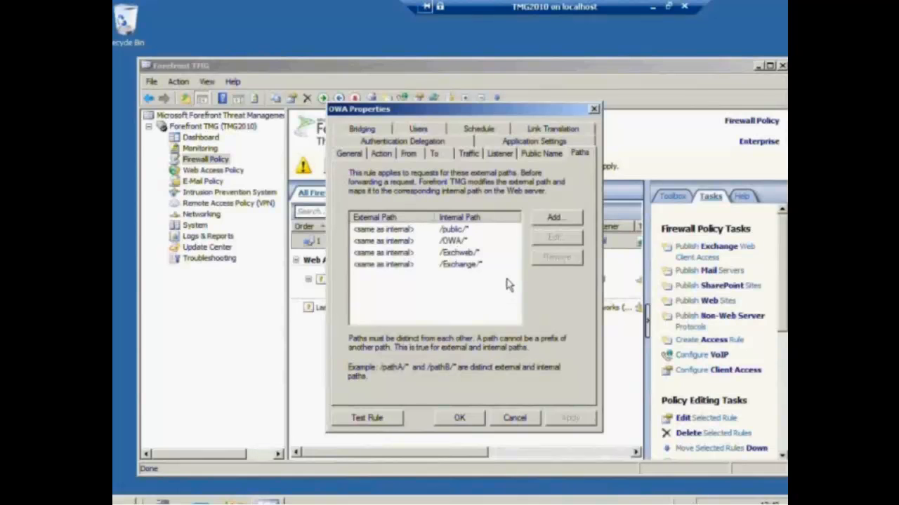
click(476, 420)
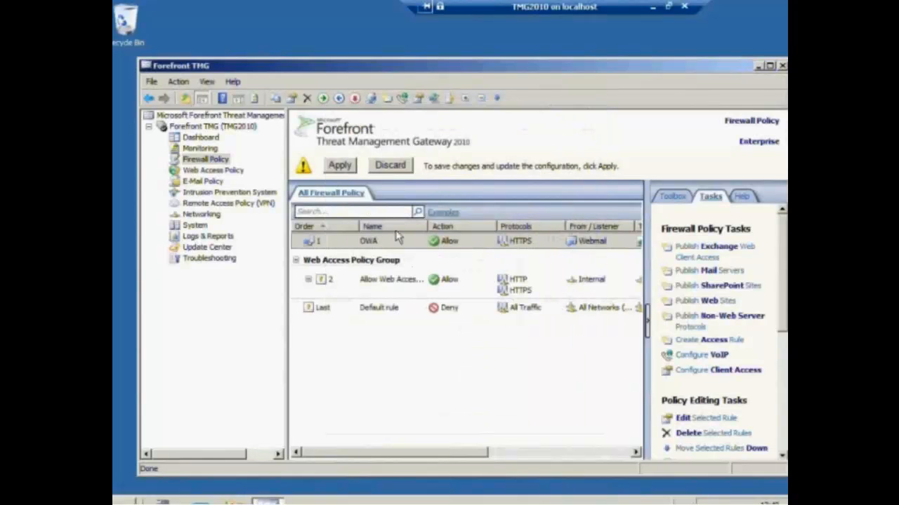
Apply the updated OWA rule to the configuration and dismiss the confirmation
click(343, 171)
click(552, 342)
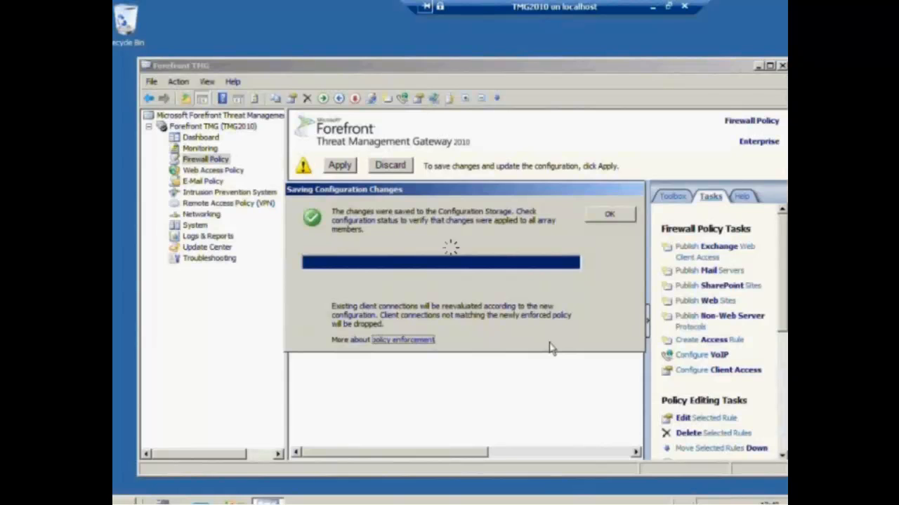
click(598, 218)
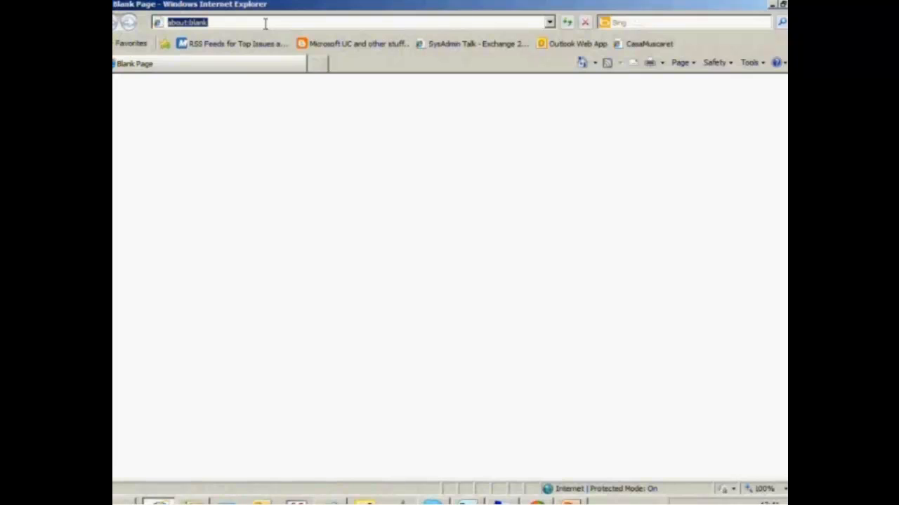
text(https://)
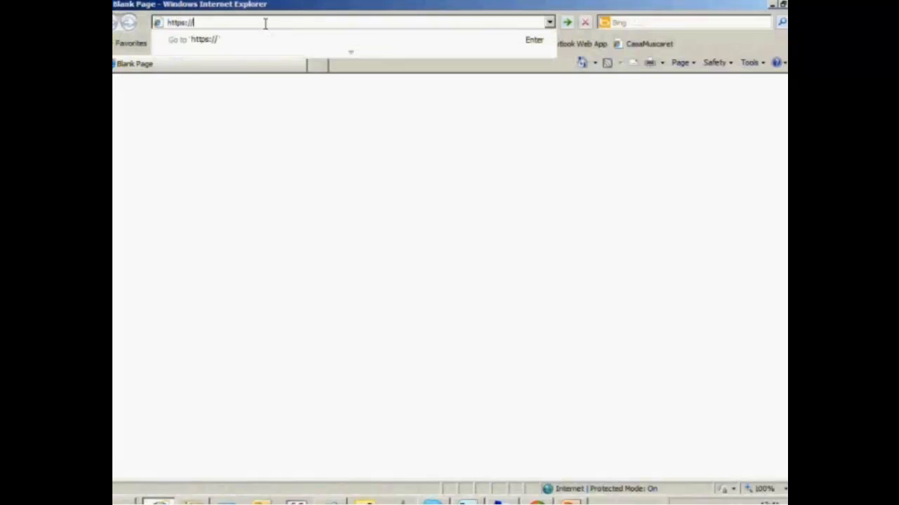
text(webmail.infra)
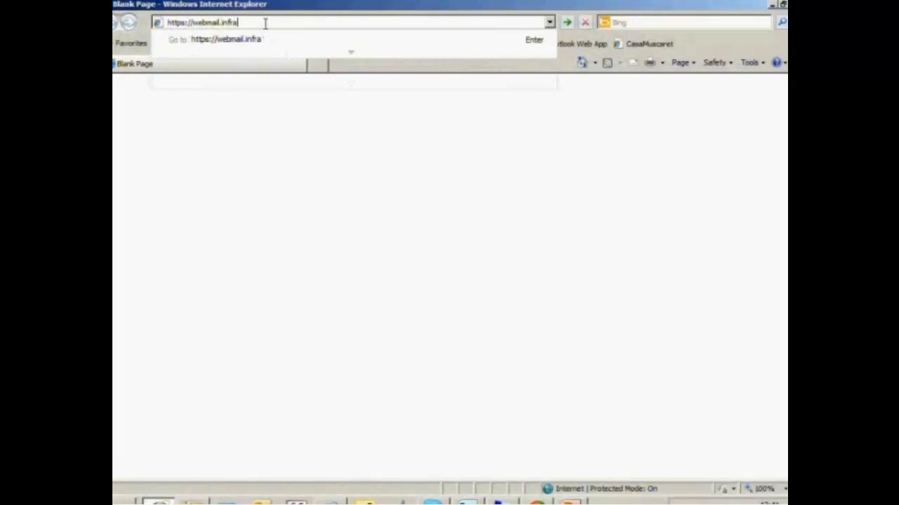
text(man.nl/owa)
key(Return)
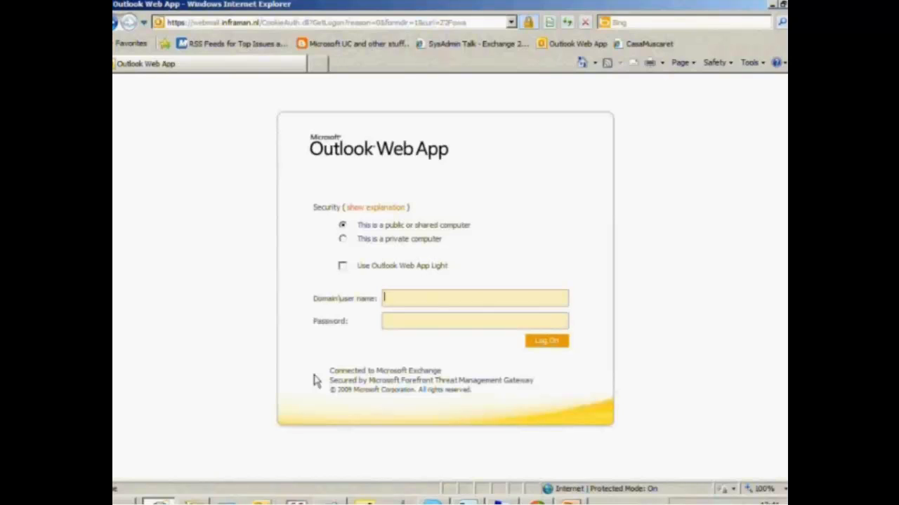
Sign in to OWA with the domain user and password, then show the TMG diagram slide
key(Tab)
text(•••••••••••)
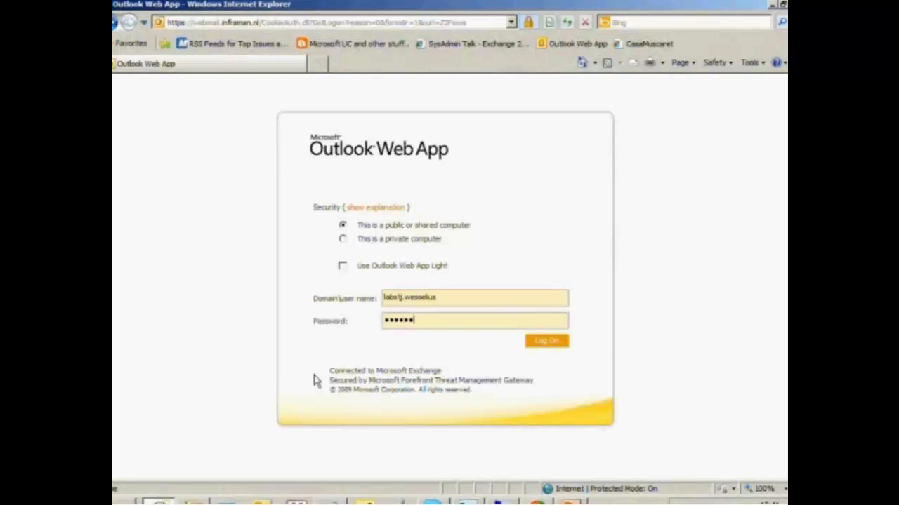
text(••)
key(Return)
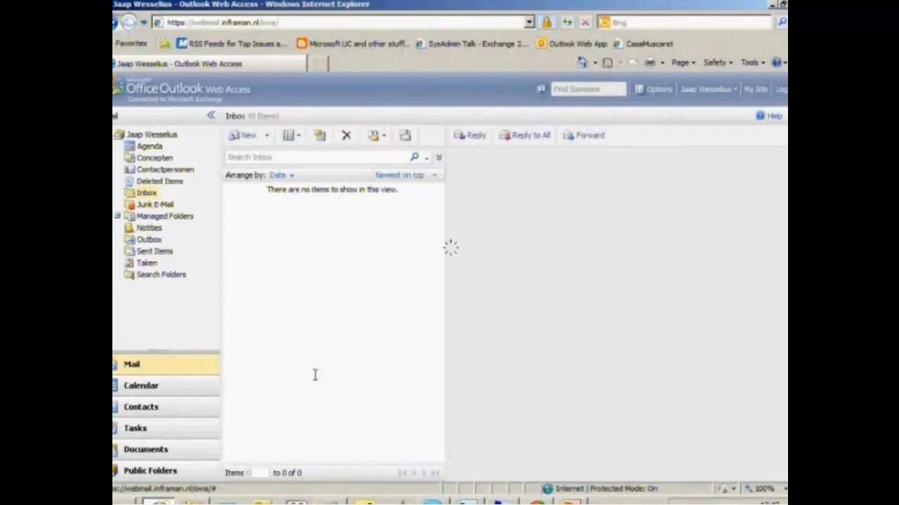
click(568, 502)
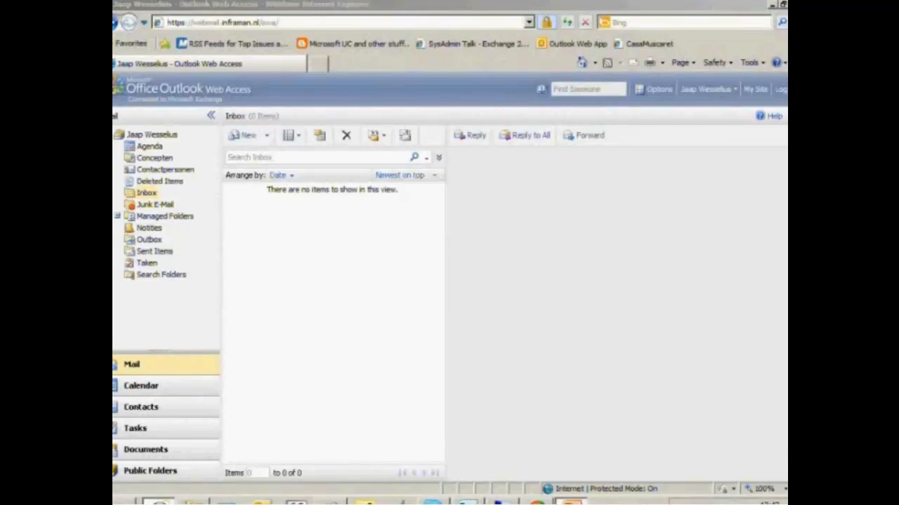
key(F5)
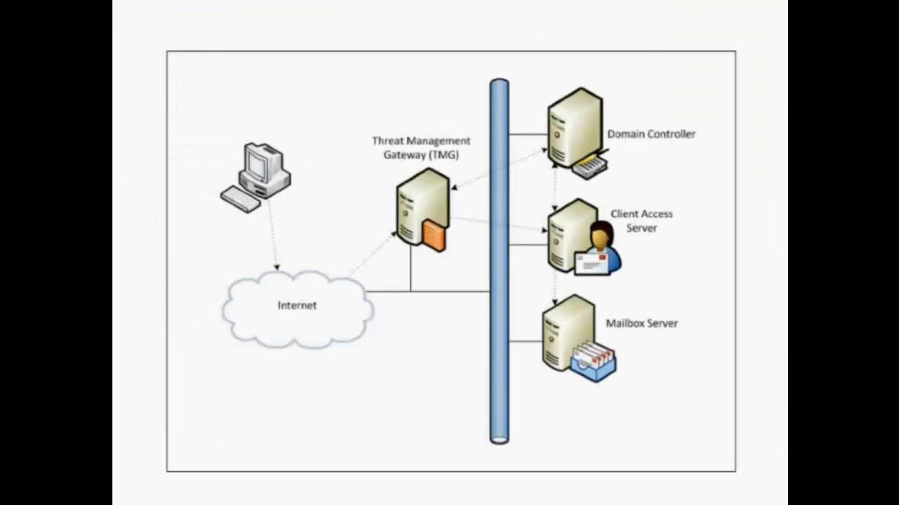